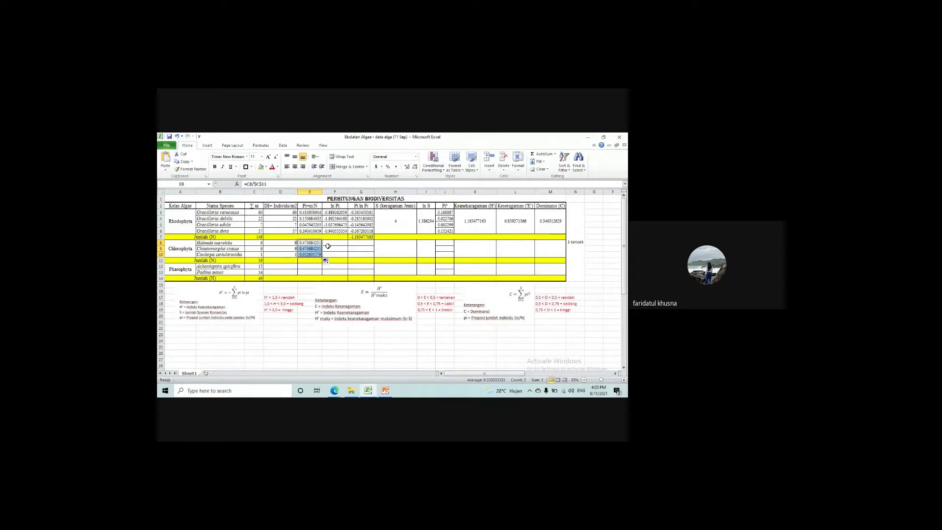
- Inspect the Pi formula for Caulerpa sertularioides in cell E10
left_click(309, 254)
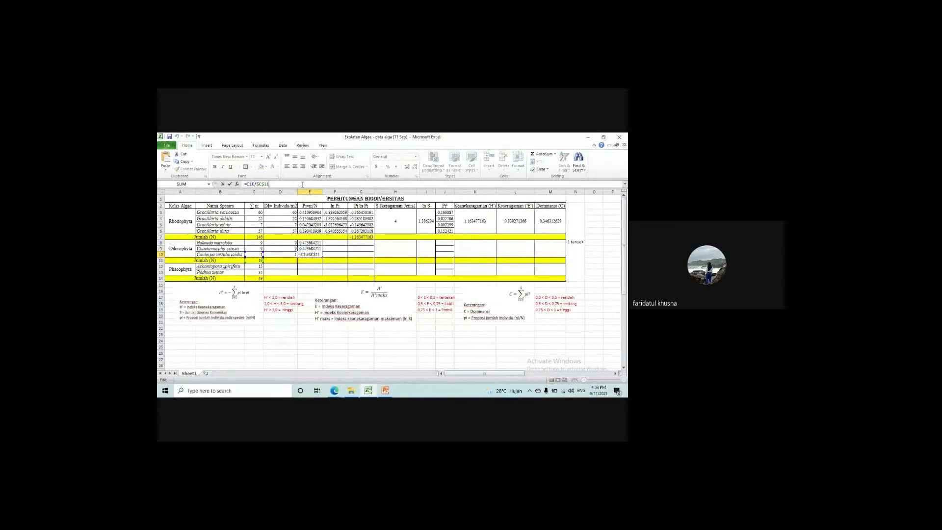
left_click(338, 260)
- Calculate ln Pi for the three Chlorophyta species by entering =ln(E8) in F8 and filling it down to F10
left_click(337, 244)
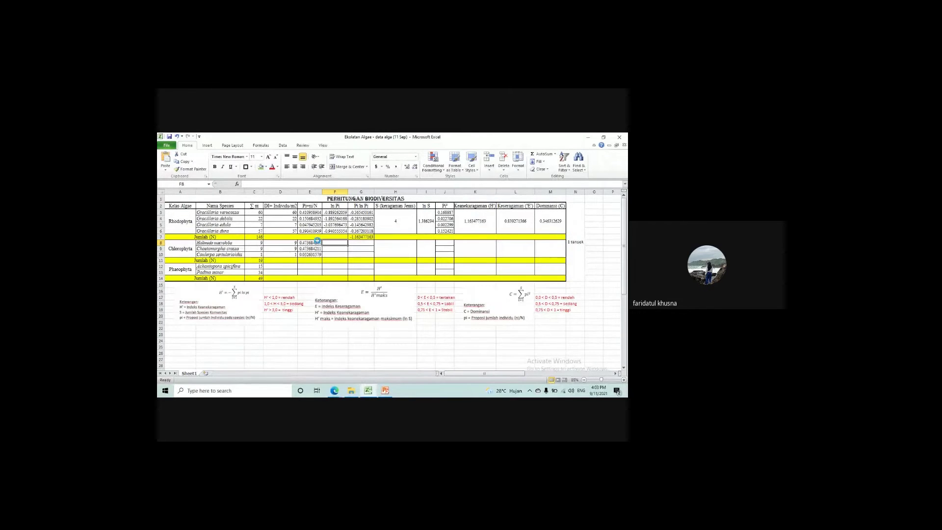
scroll(317, 237, "up", 1, "ctrl")
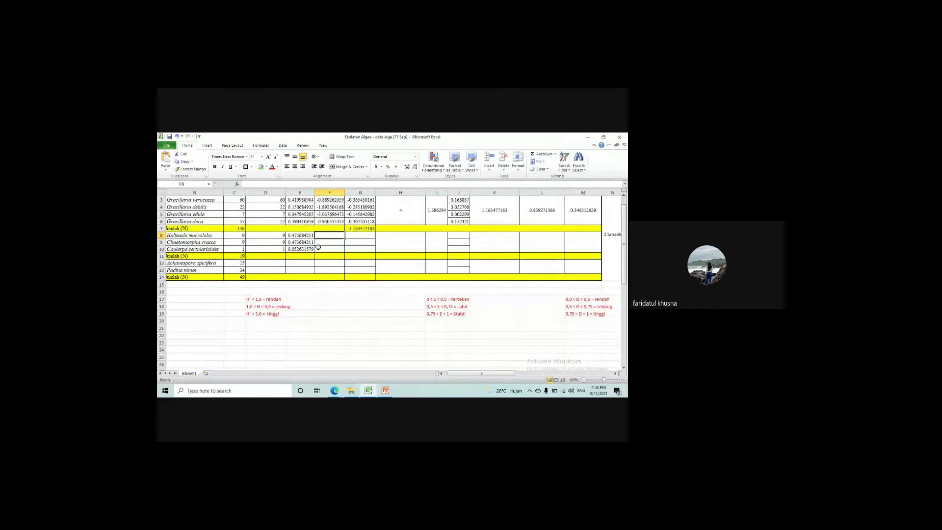
scroll(625, 249, "up", 5, "ctrl")
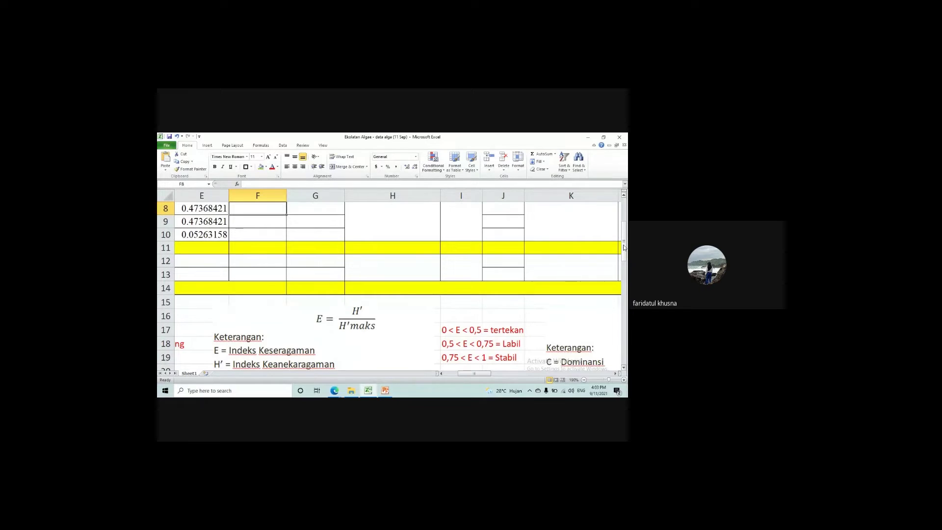
left_click_drag(624, 247, 623, 231)
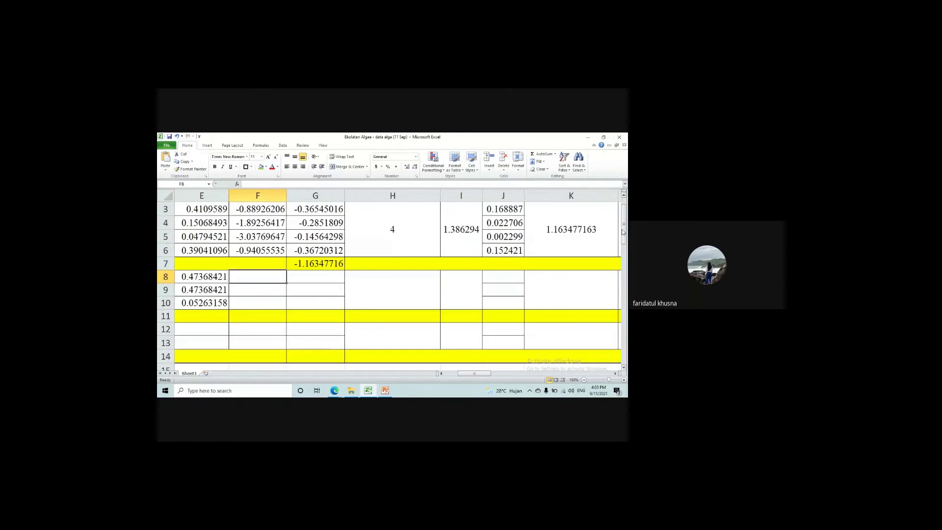
left_click(584, 380)
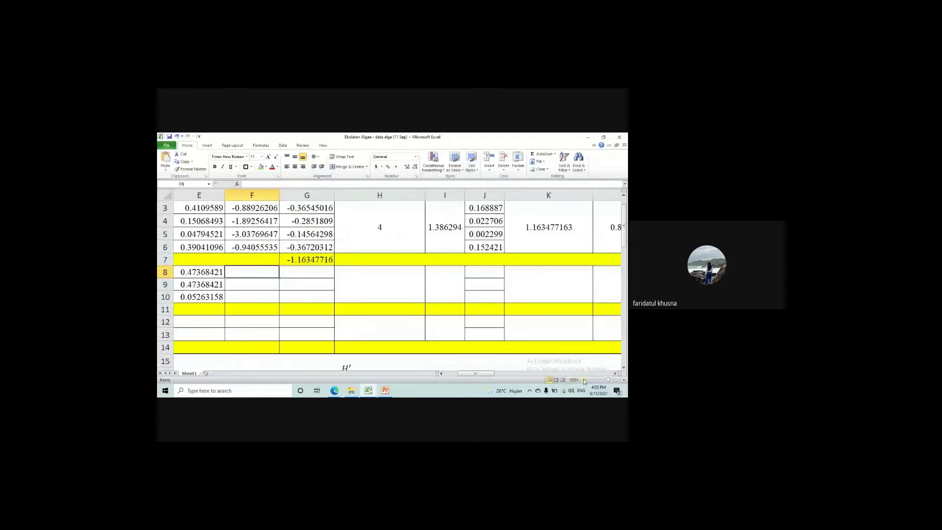
left_click(583, 381)
left_click(584, 380)
left_click(583, 380)
left_click(583, 380)
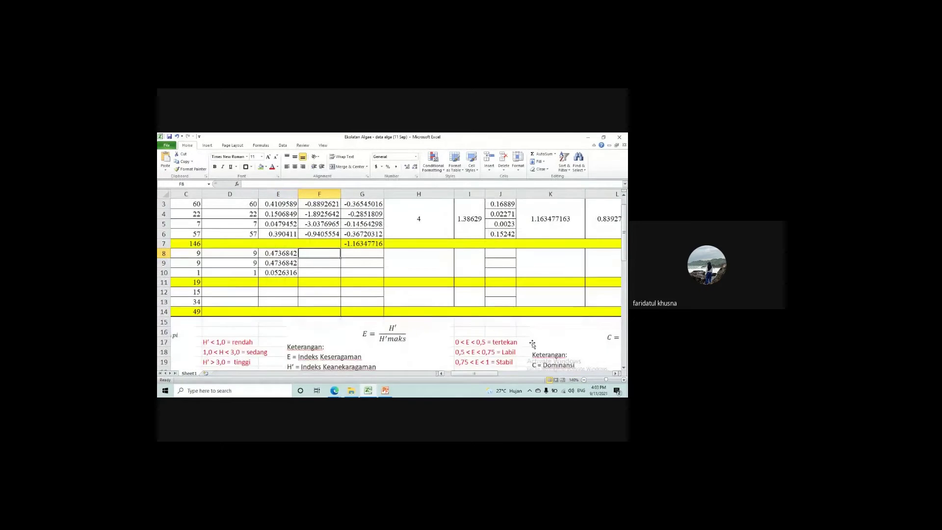
scroll(532, 343, "up", 1)
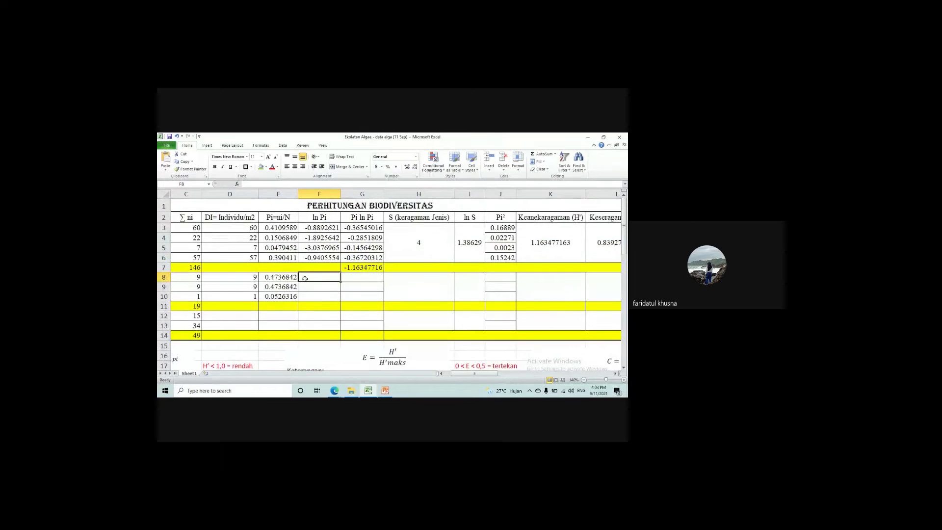
scroll(304, 278, "left", 2)
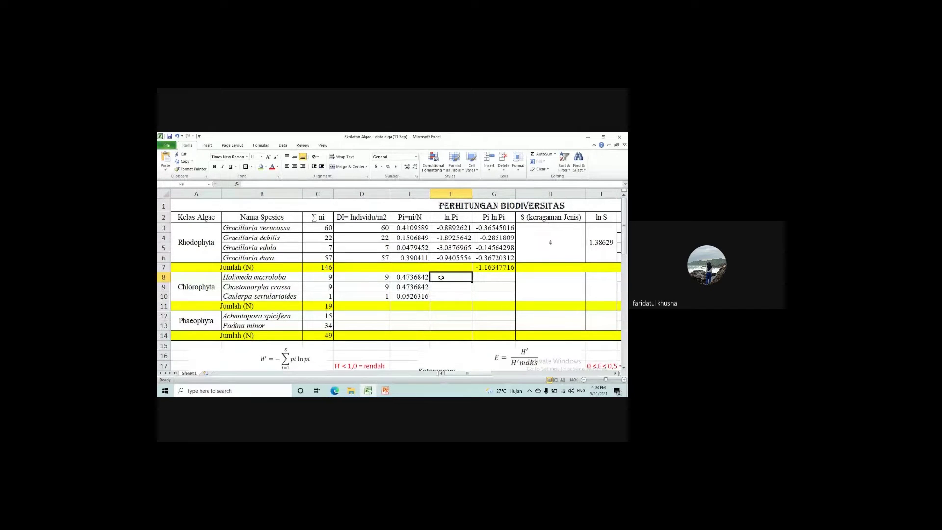
type("=")
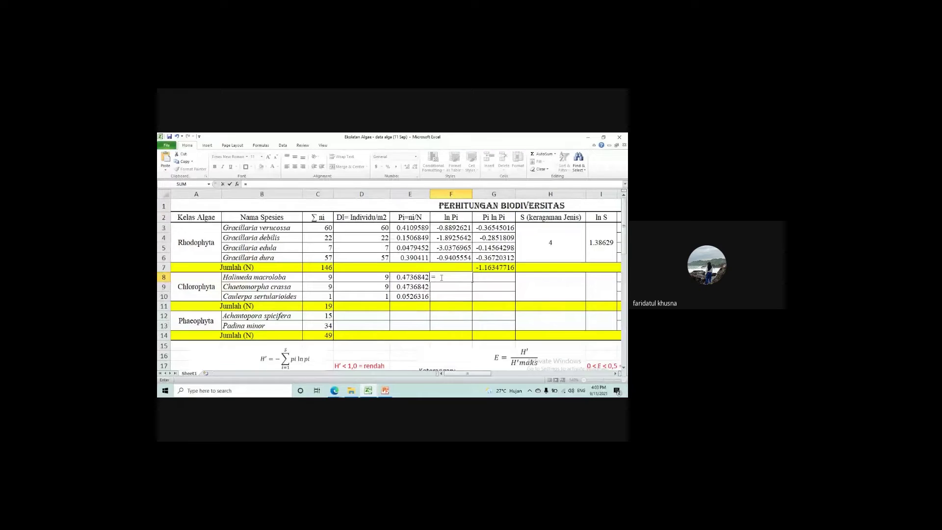
type("ln(")
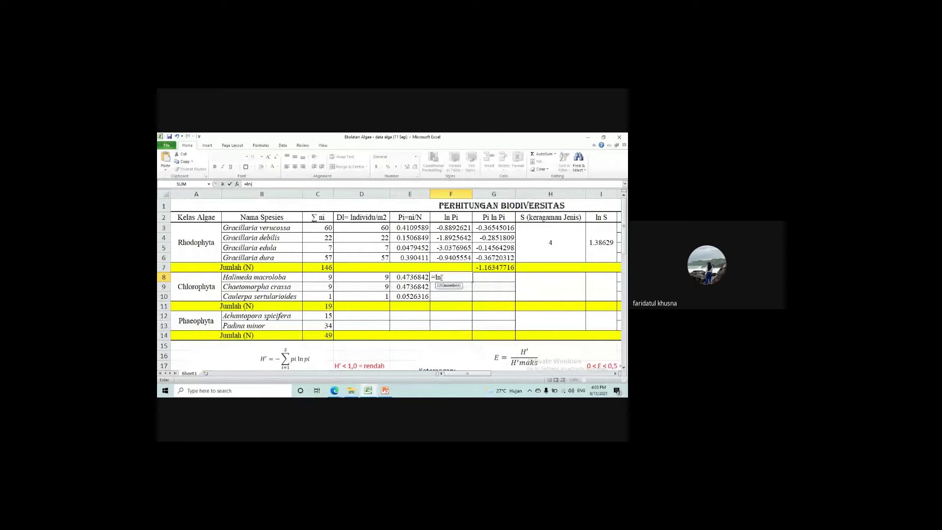
left_click(417, 278)
type(")")
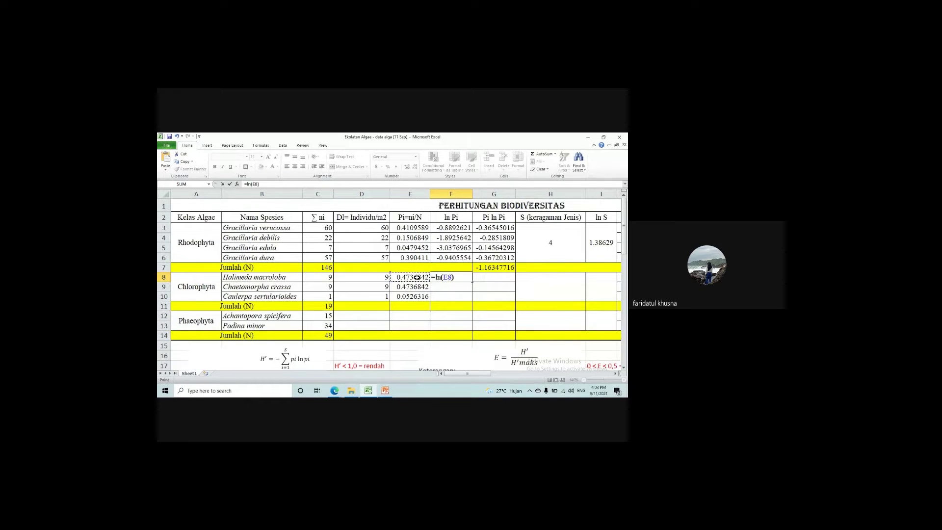
key("Return")
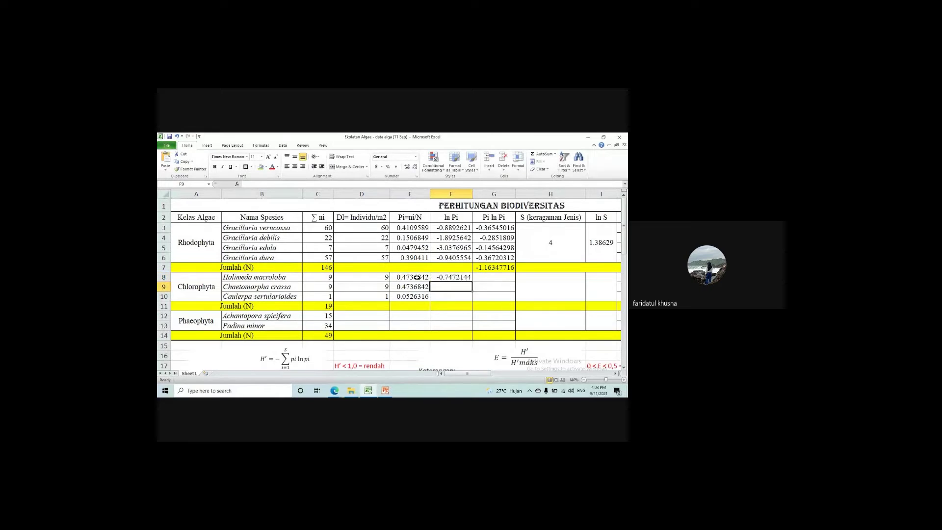
left_click(461, 276)
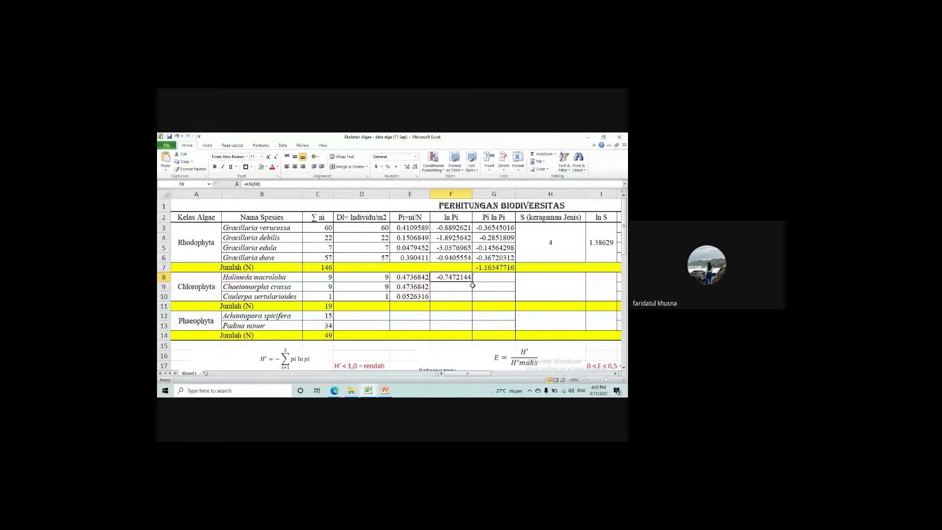
left_click_drag(472, 280, 474, 297)
- Calculate Pi ln Pi for the Chlorophyta species by entering =E8*F8 in G8 and filling it down to G10
left_click(495, 278)
type("=")
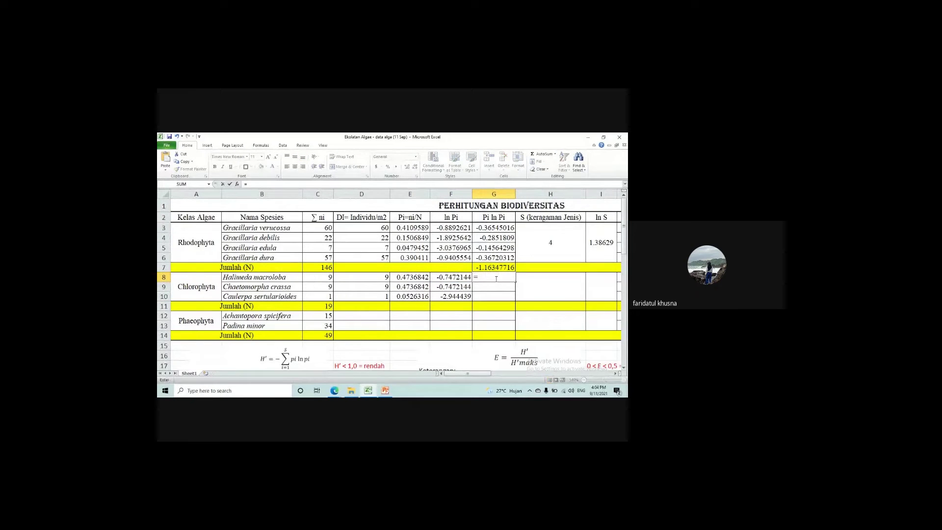
left_click(419, 278)
type("*")
left_click(456, 276)
key("Return")
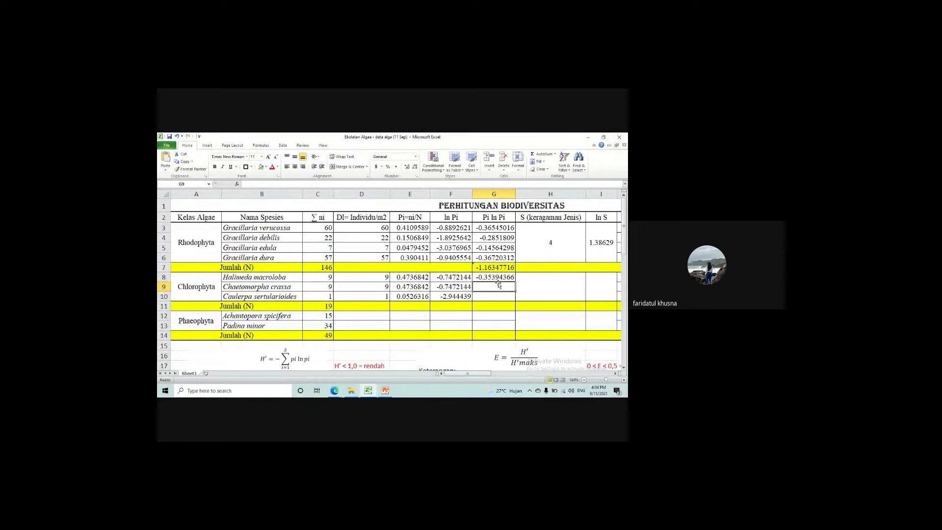
left_click(499, 278)
left_click_drag(515, 282, 510, 297)
- Total the Chlorophyta Pi ln Pi values in G11 with a SUM of G8:G10
left_click(500, 309)
type("=")
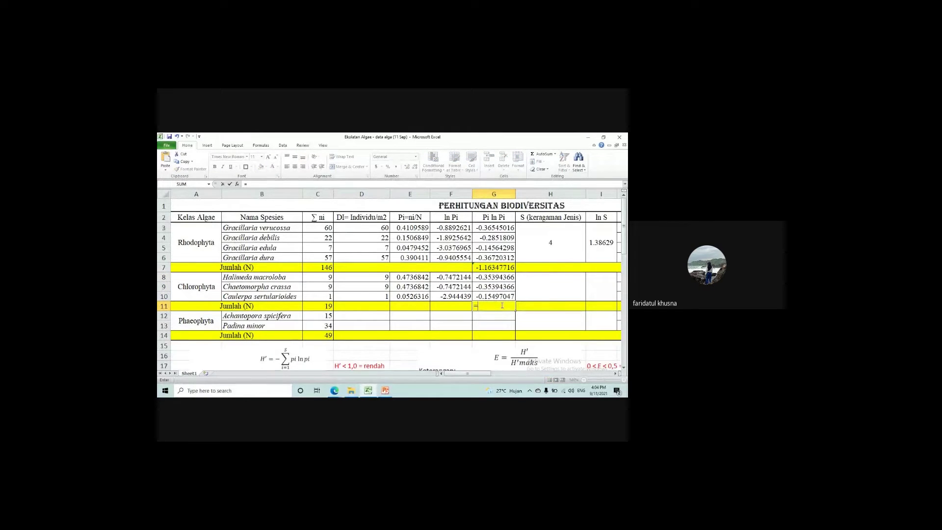
type("sum(")
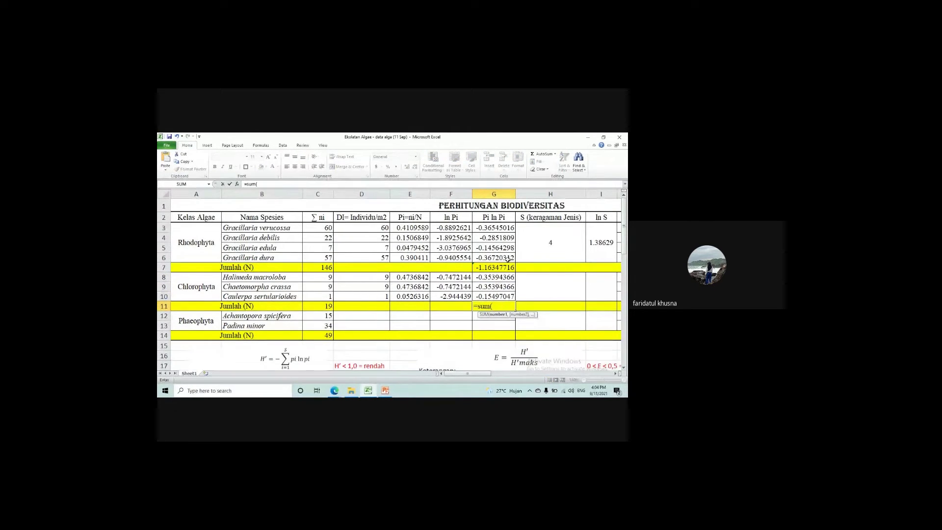
left_click_drag(500, 278, 509, 303)
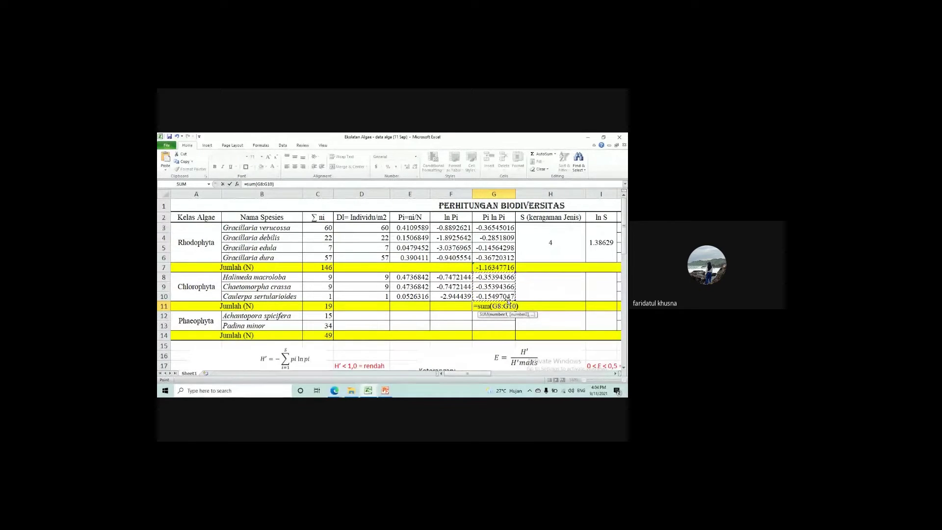
key("Return")
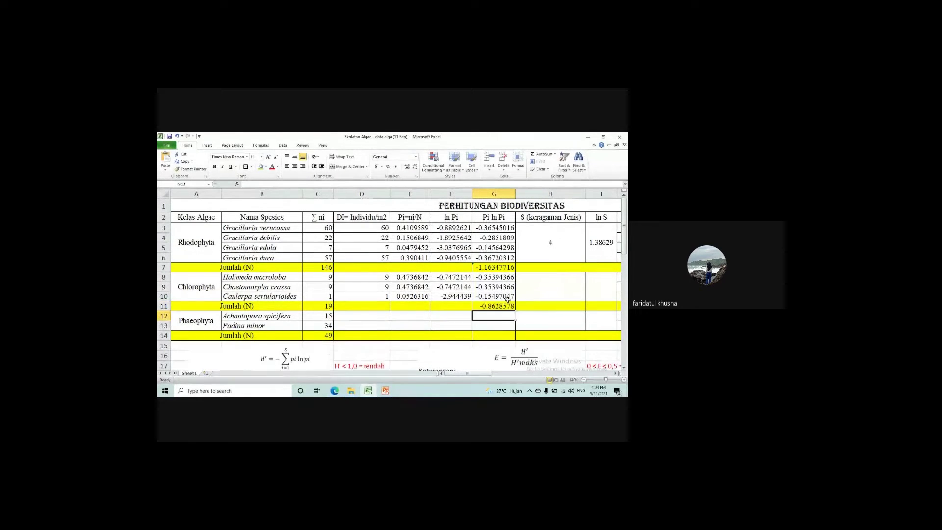
- Calculate the Chlorophyta species richness (S) in H8 with a COUNT of C8:C10
left_click(571, 285)
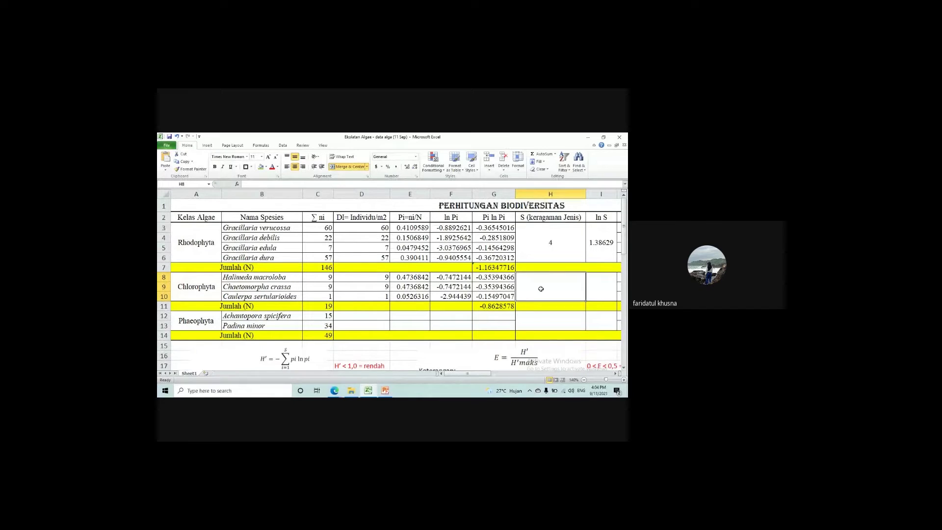
type("=count)")
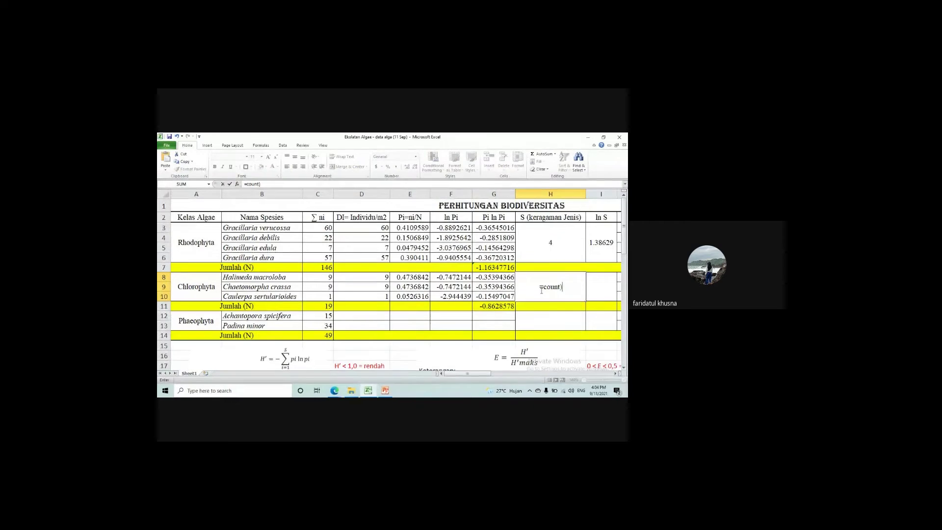
key("BackSpace")
type("(")
left_click_drag(327, 277, 325, 296)
key("Return")
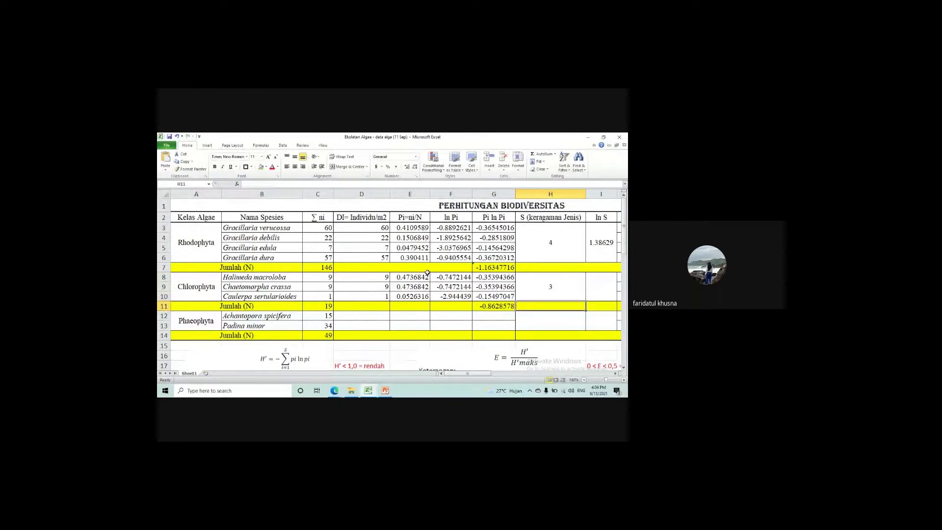
- Calculate ln S for Chlorophyta in I8 as the natural logarithm of H8
left_click(597, 288)
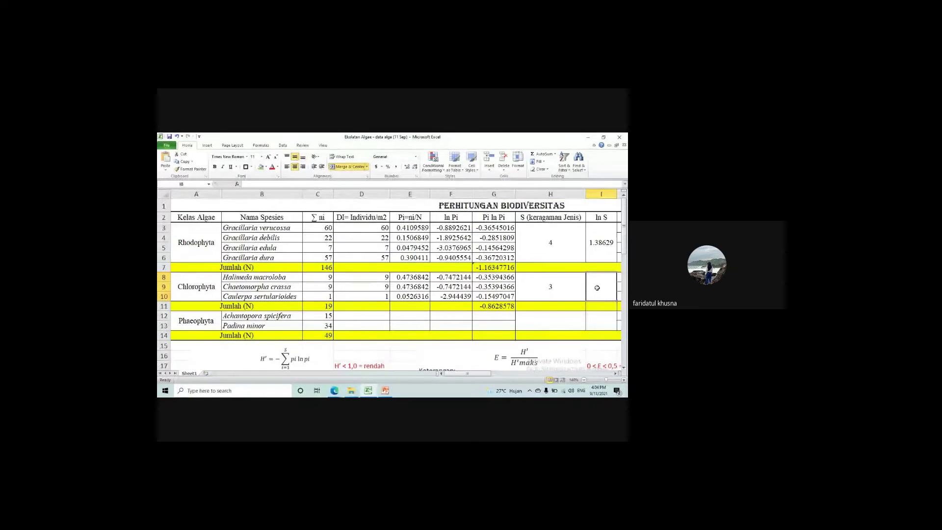
type("=ln(")
left_click(548, 288)
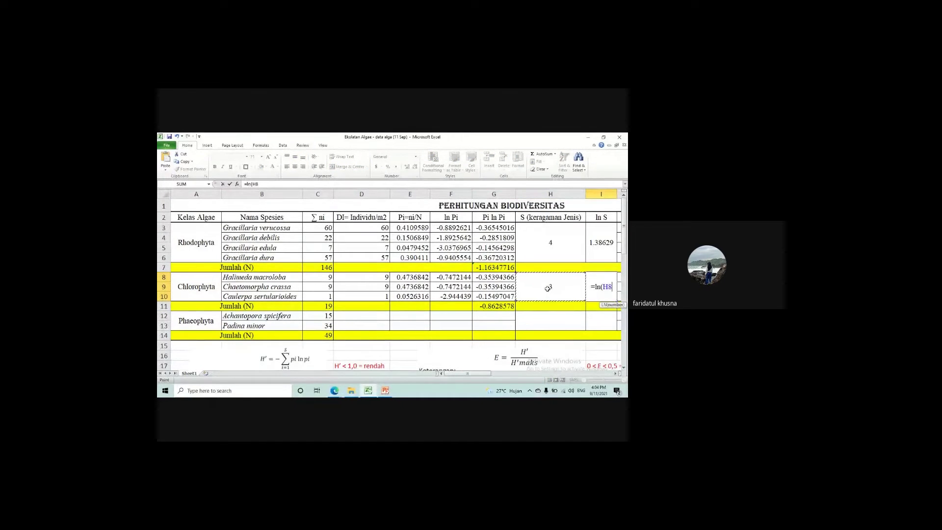
key("Return")
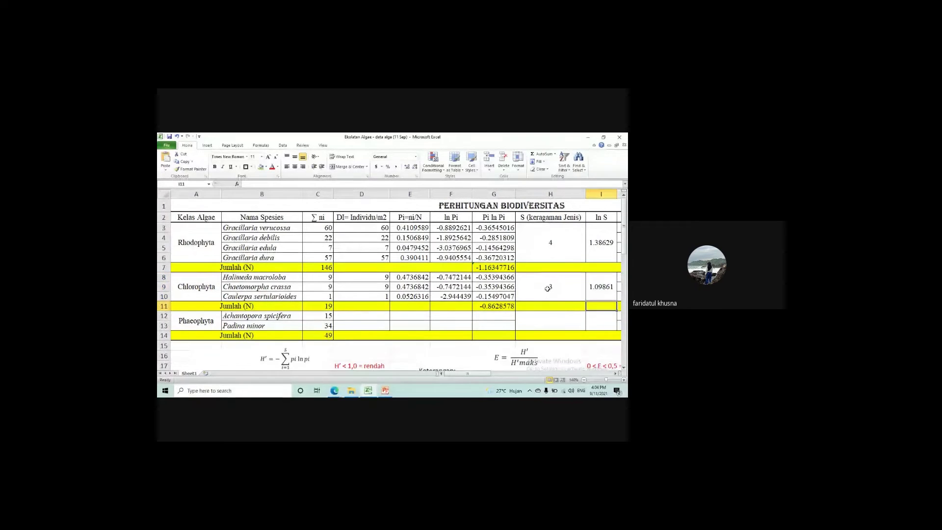
- Calculate Pi² for the Chlorophyta species by entering =E8^2 in J8 and filling it down to J10
scroll(548, 289, "right", 3)
left_click(497, 276)
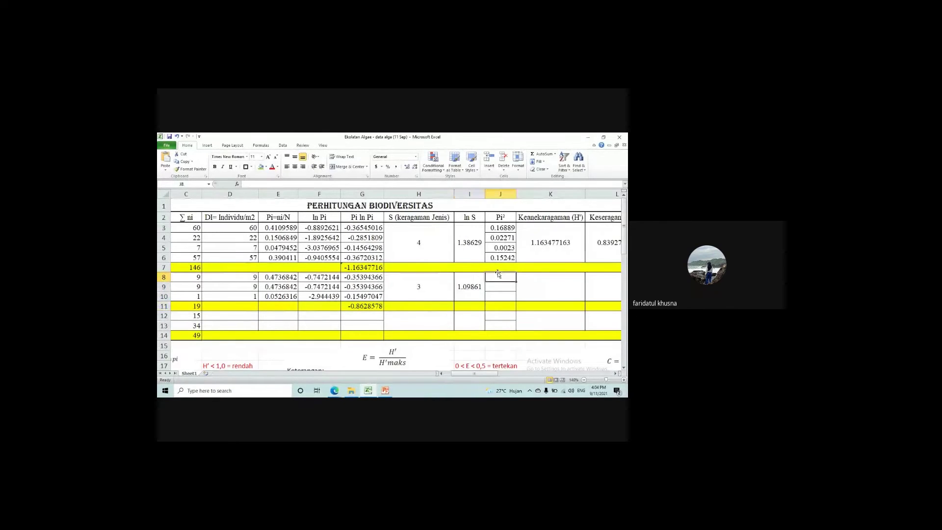
type("=")
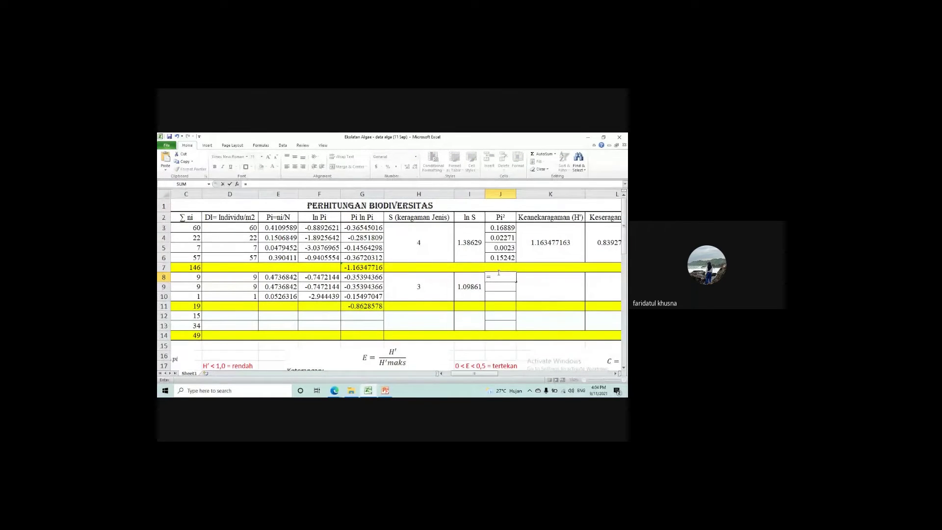
left_click(289, 277)
type("^2")
key("Return")
left_click(499, 276)
left_click_drag(516, 281, 516, 300)
- Calculate the Chlorophyta Keanekaragaman (H') in K8 with the formula =-1*G11
scroll(487, 297, "right", 2)
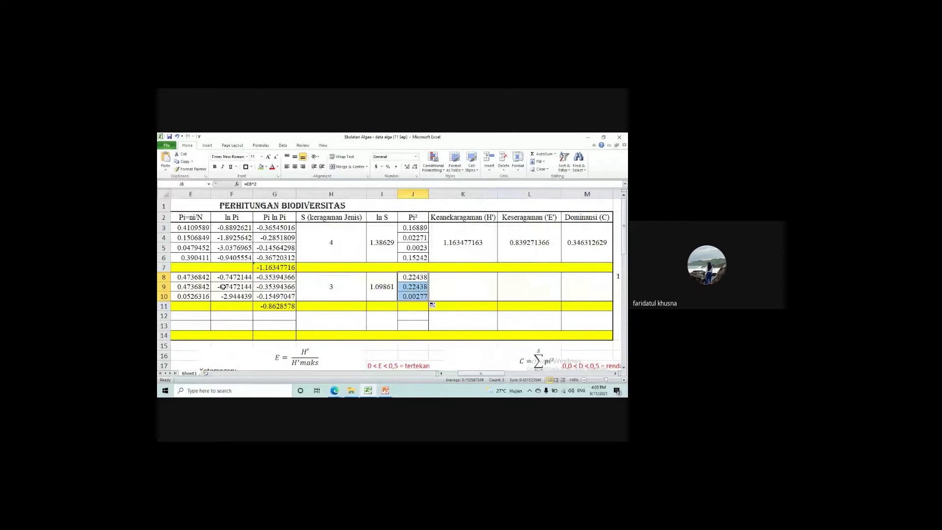
left_click_drag(198, 278, 196, 297)
left_click(196, 298)
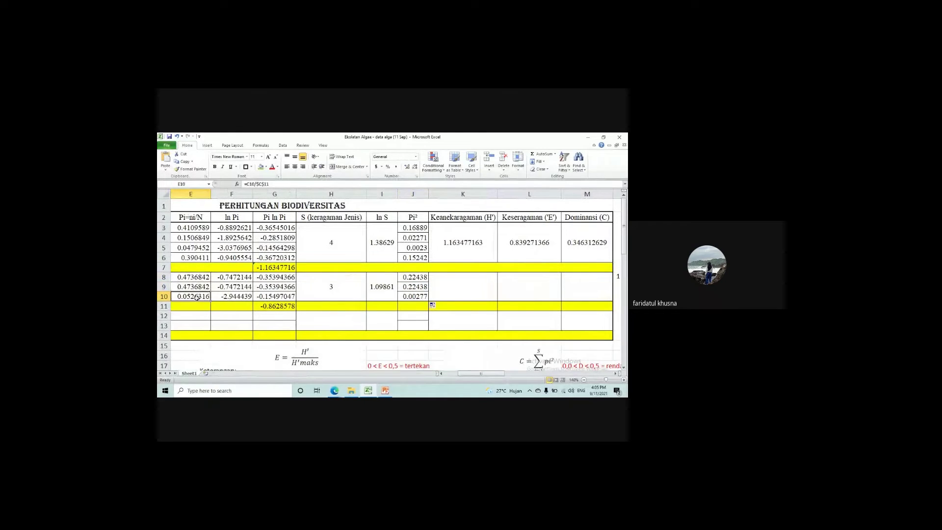
left_click(478, 291)
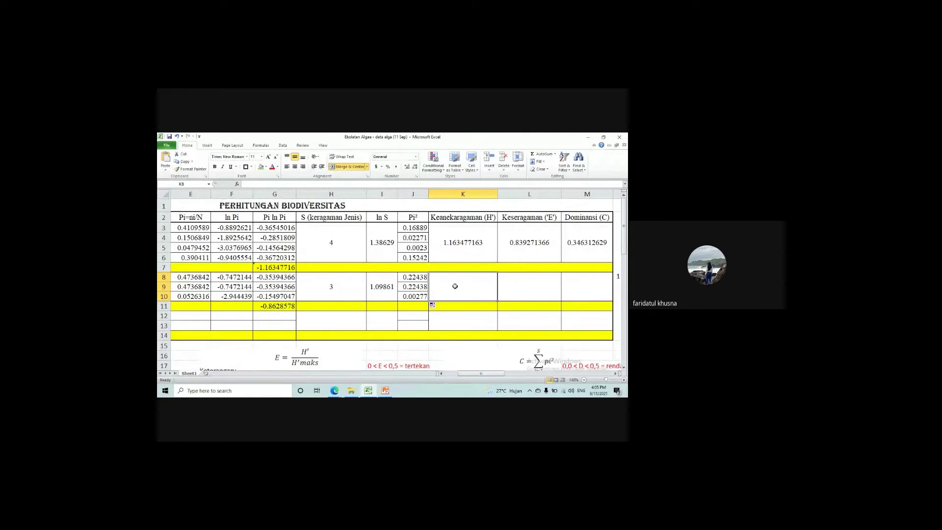
type("=")
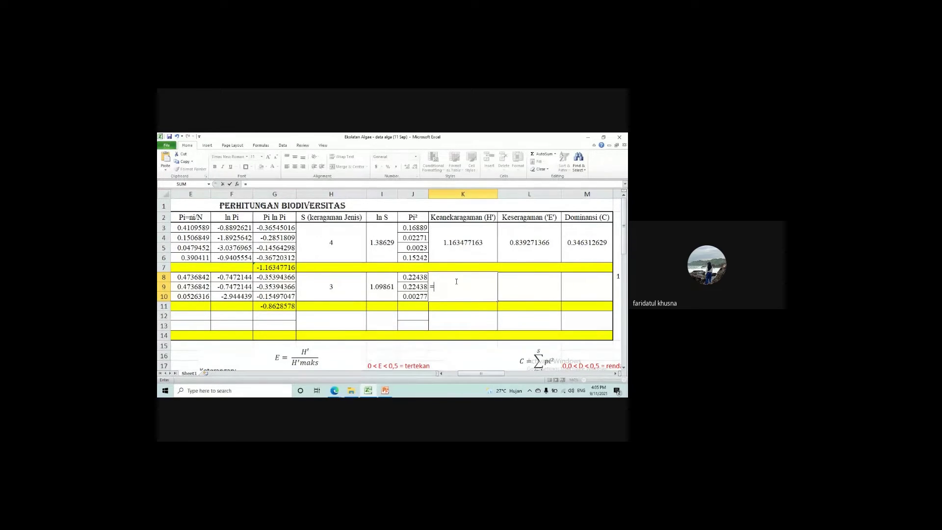
type("-1*")
left_click(277, 304)
key("Return")
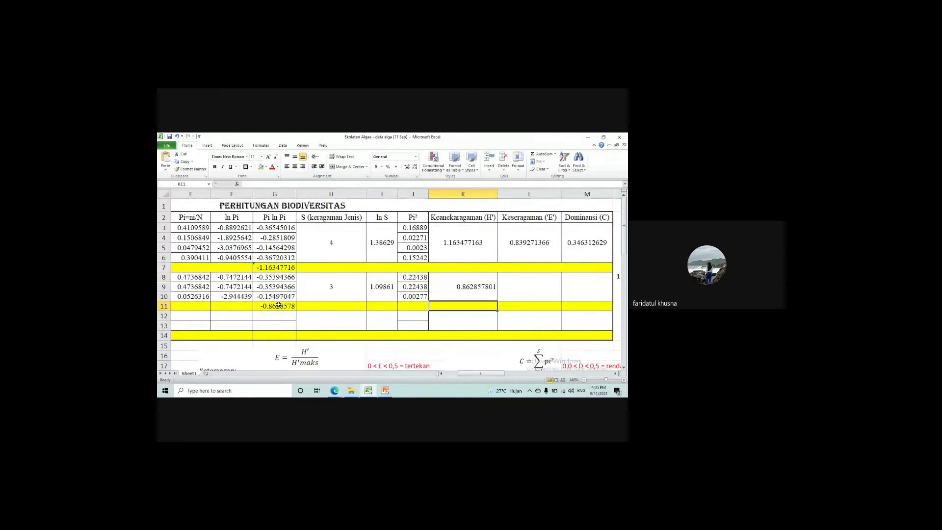
- Calculate the Chlorophyta Keseragaman (E) in L8 by dividing K8 by the ln S value in I8
left_click(535, 293)
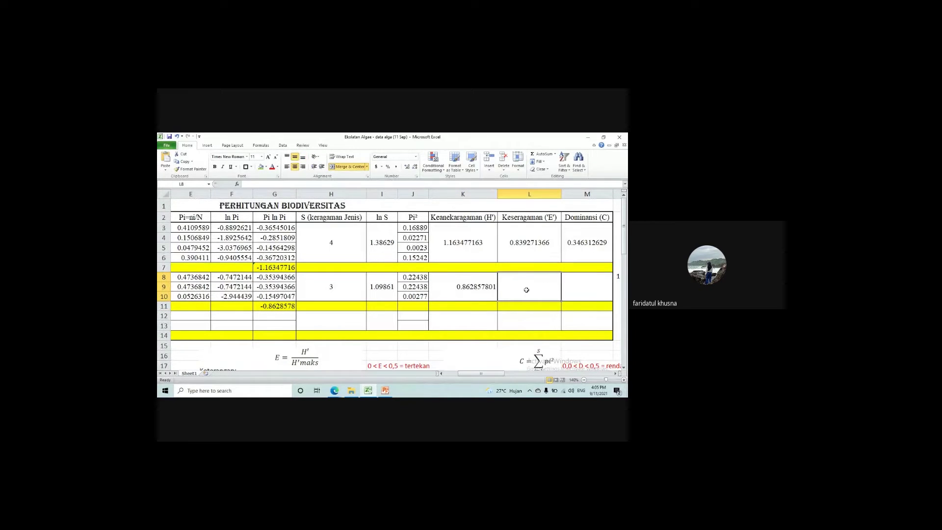
type("=")
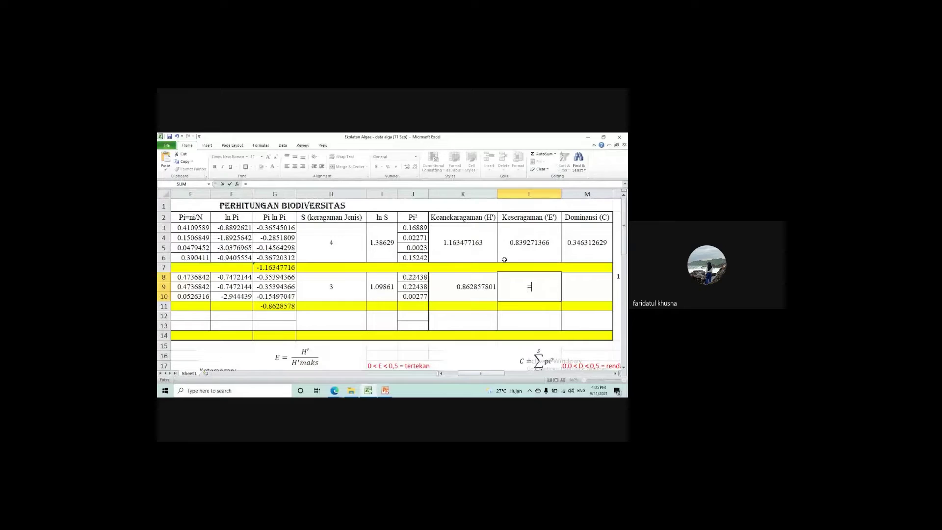
left_click(474, 285)
type("/")
scroll(353, 319, "down", 2)
scroll(353, 320, "up", 1)
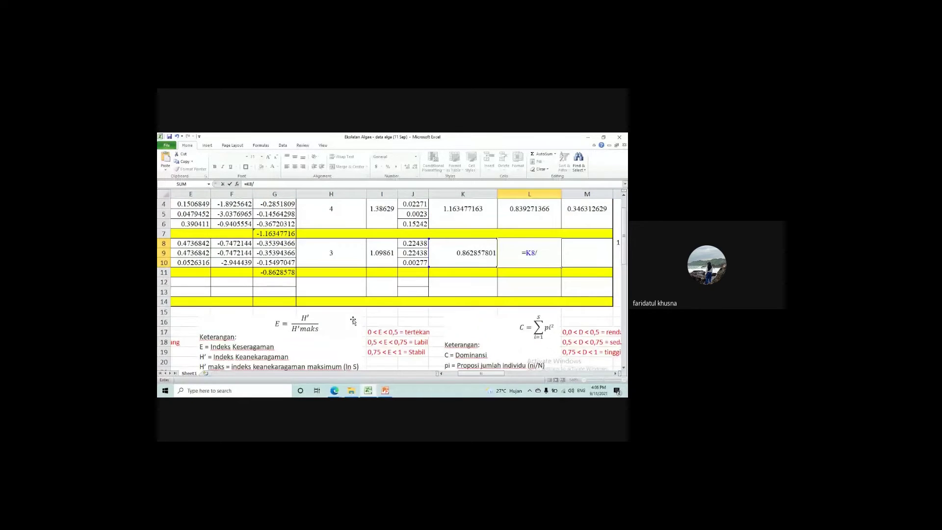
scroll(372, 284, "up", 1)
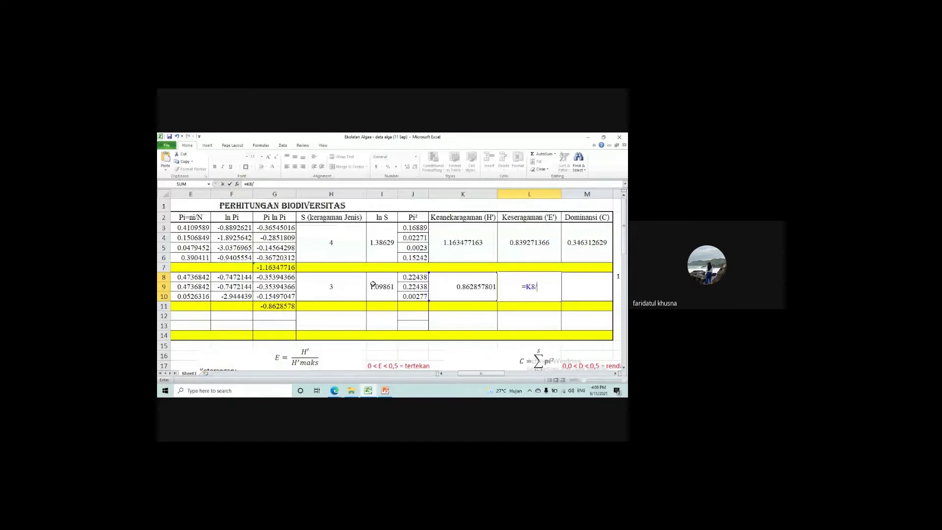
left_click(383, 292)
key("Return")
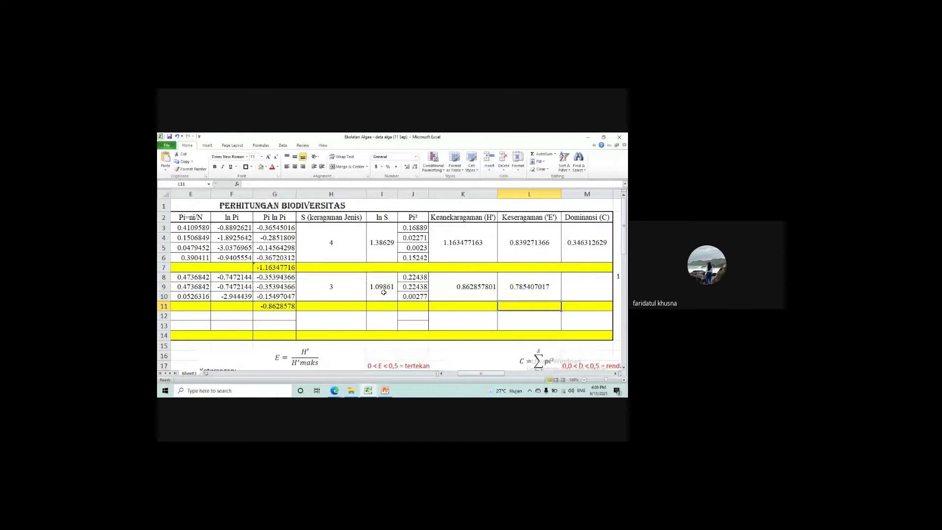
- Calculate the Chlorophyta Dominansi (C) in M8 as the SUM of the Pi² values in J8:J10
left_click(578, 284)
type("=")
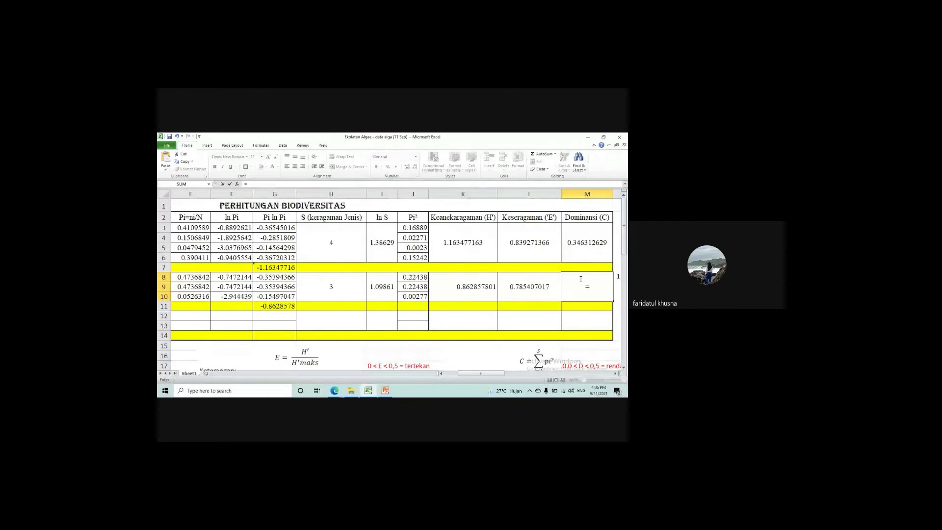
type("sum")
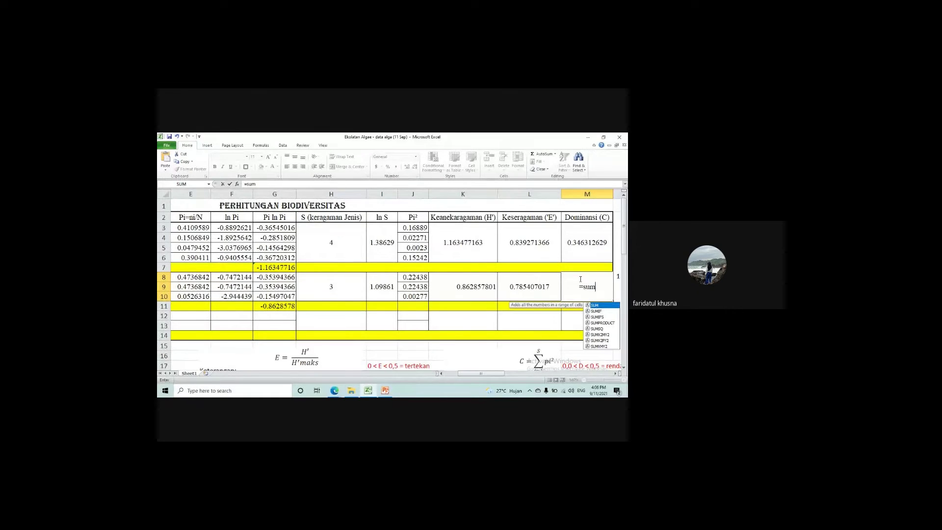
type("(")
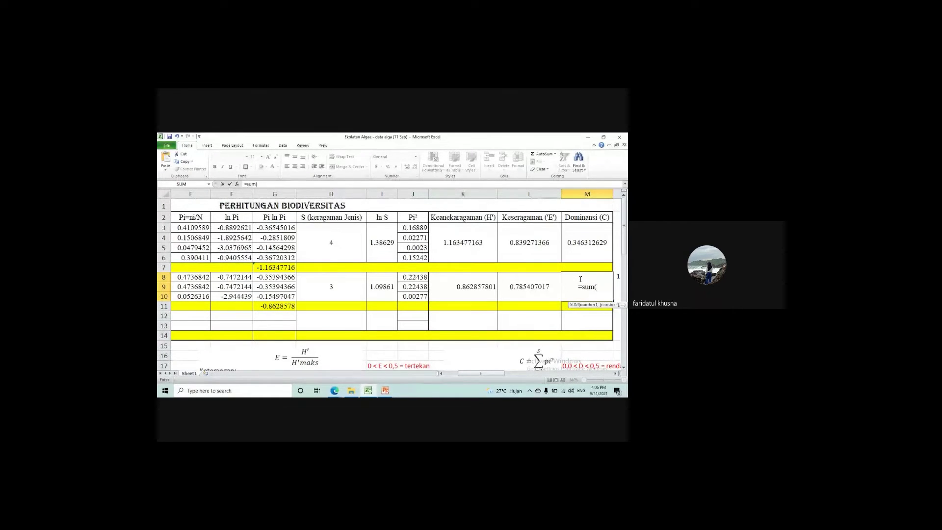
left_click_drag(414, 278, 413, 296)
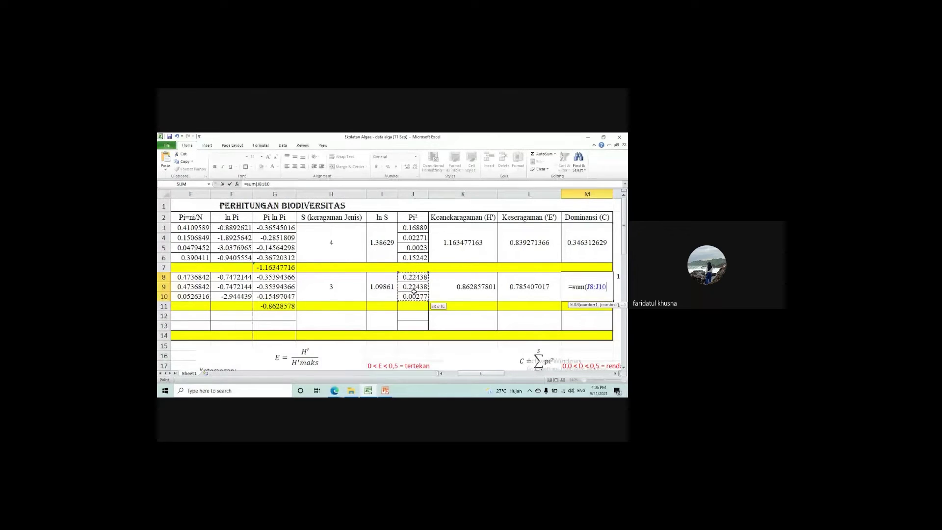
key("Return")
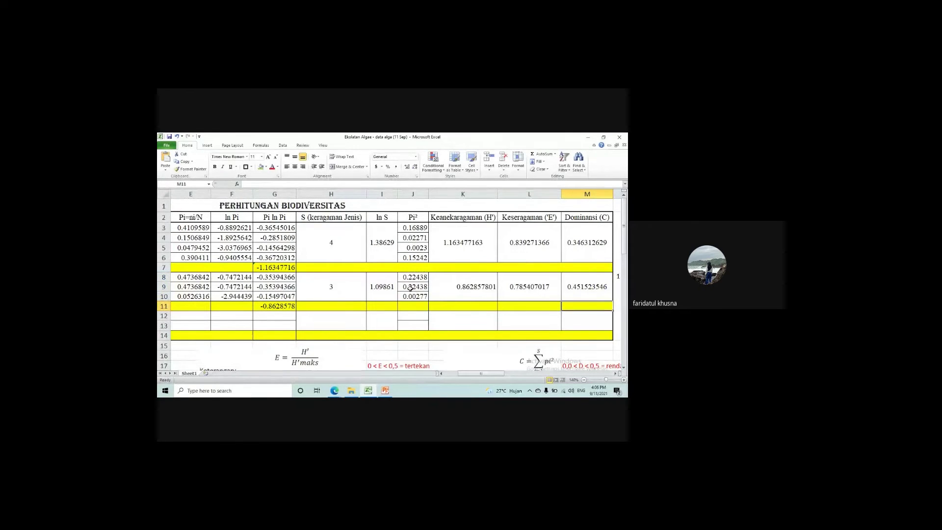
- Compare the calculated Keanekaragaman, Keseragaman and Dominansi values with the category criteria listed below the biodiversity table
scroll(444, 325, "down", 3)
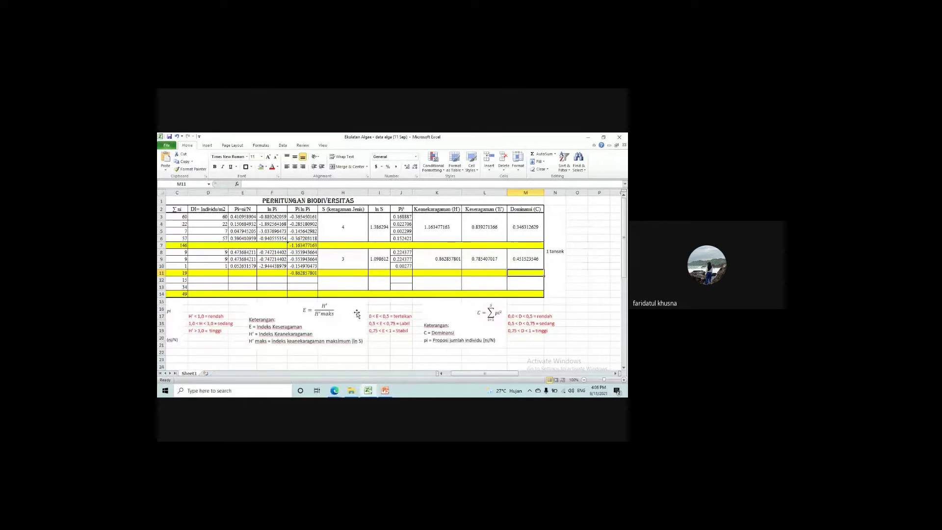
left_click(624, 380)
scroll(531, 357, "up", 1)
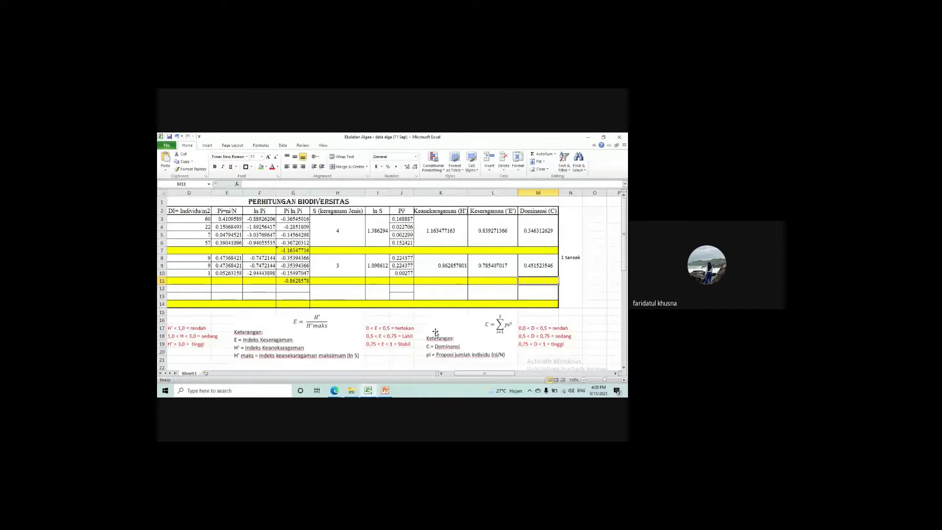
left_click(594, 304)
left_click(594, 296)
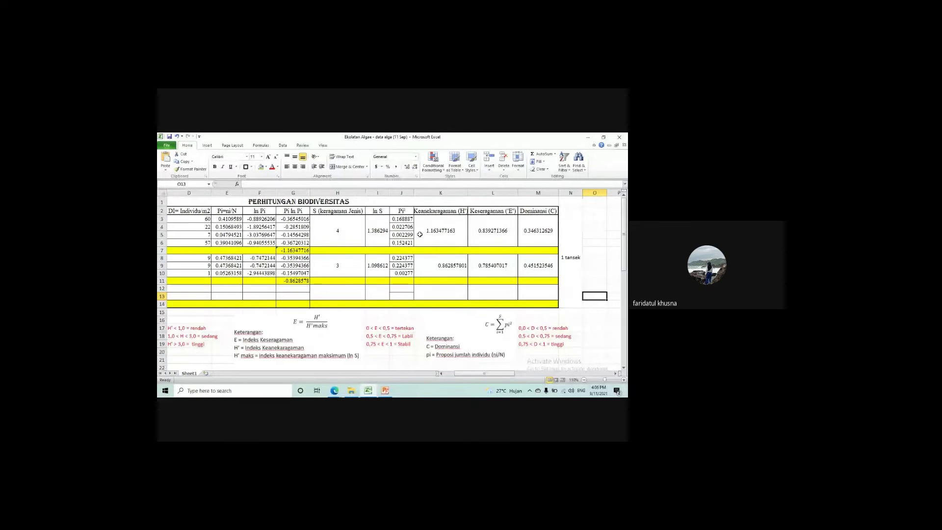
scroll(430, 236, "left", 2)
scroll(430, 235, "right", 2)
scroll(437, 244, "left", 1)
left_click(445, 232)
left_click(517, 228)
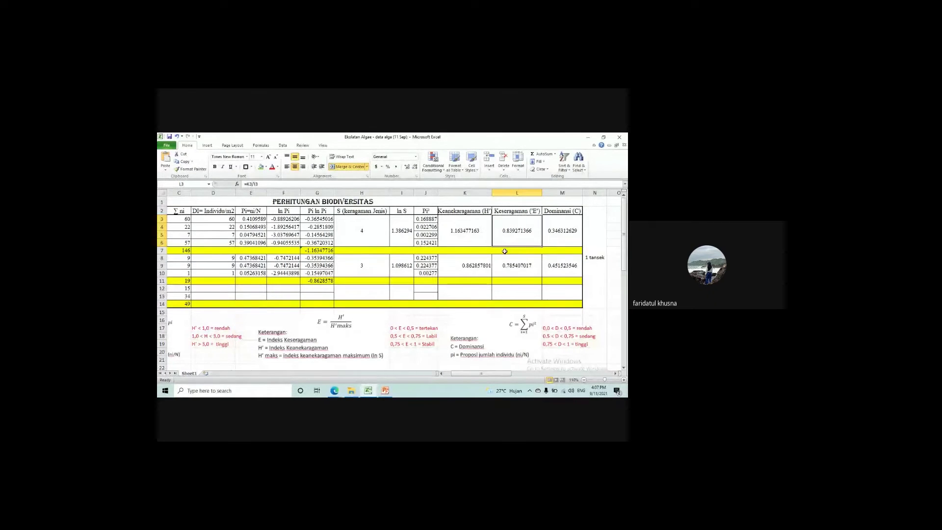
left_click(543, 235)
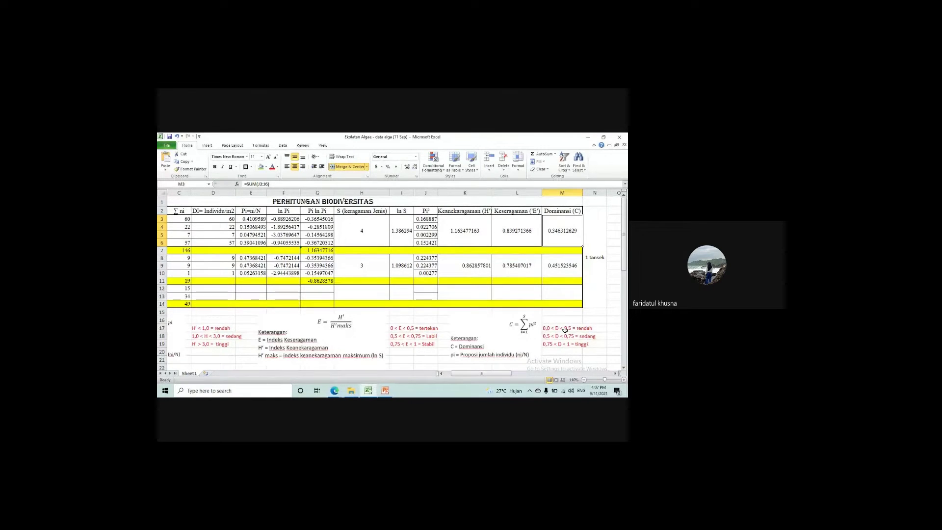
left_click(594, 245)
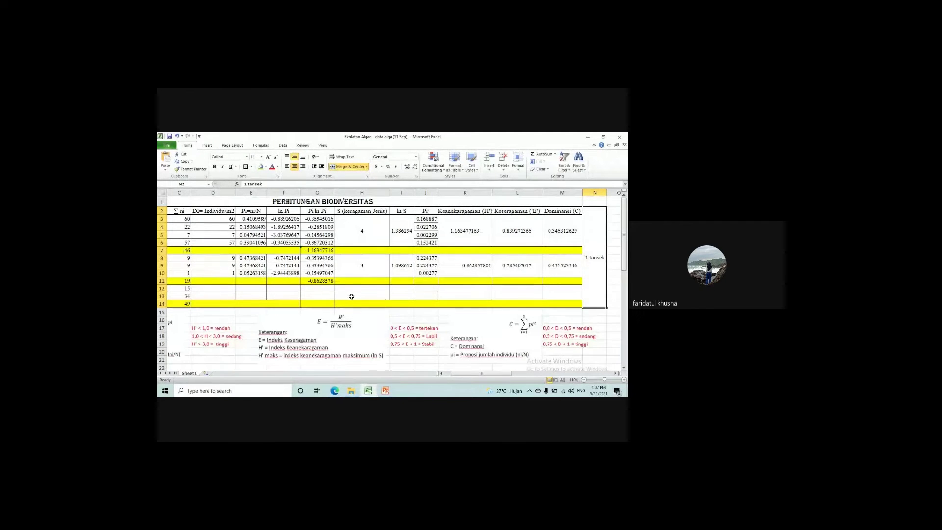
left_click(415, 353)
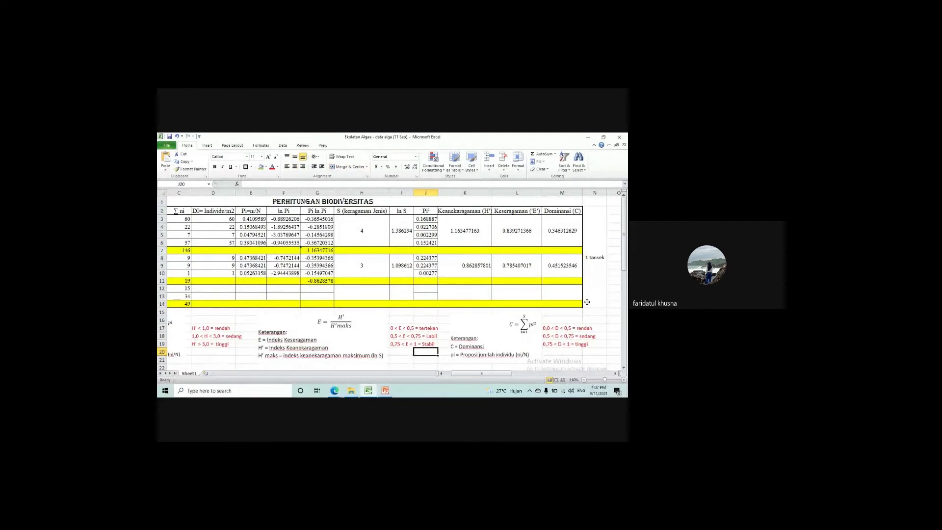
left_click(594, 319)
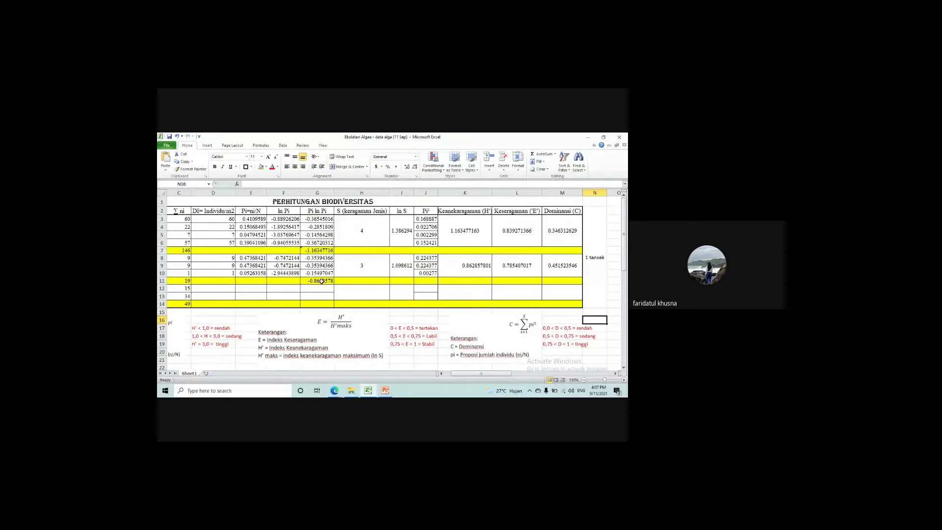
- Open the workbook DATA P. BENGKOANG from the Ekolatan Alga folder
left_click(167, 145)
left_click(177, 176)
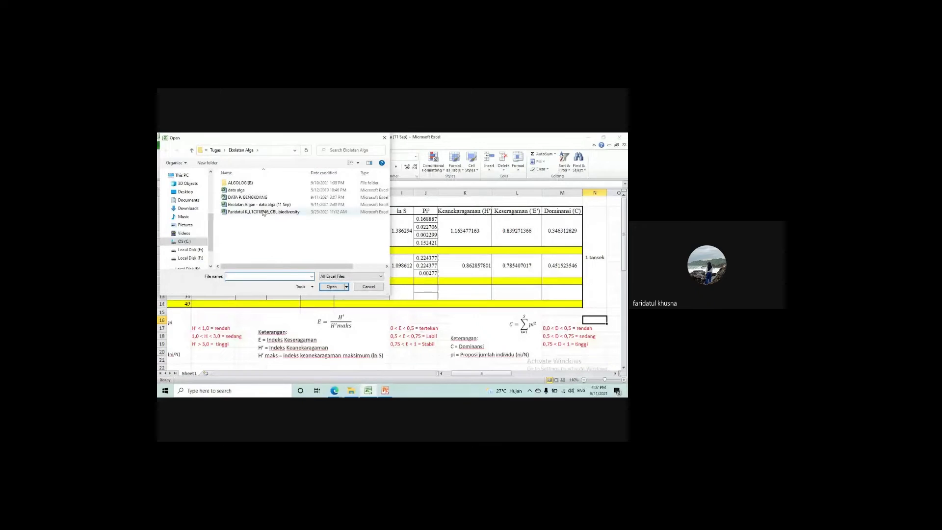
left_click(259, 204)
left_click(329, 287)
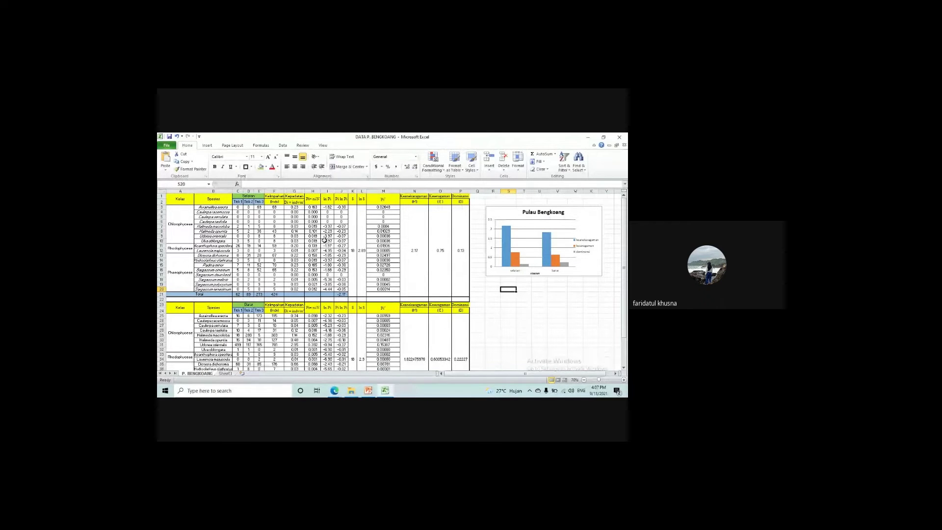
- Examine the Pulau Bengkoang station tables, checking the Selatan transect columns and the formulas for Keanekaragaman, Keseragaman and Dominansi
left_click(249, 196)
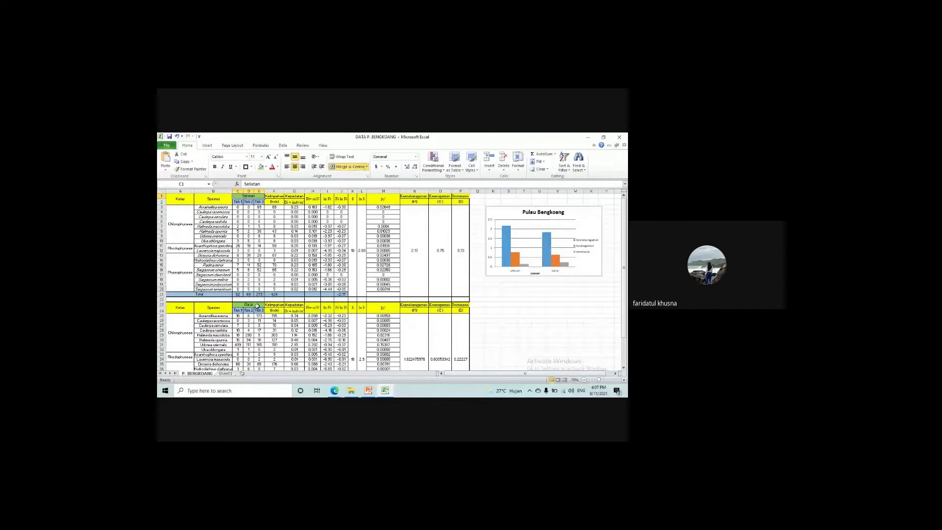
left_click(474, 310)
scroll(274, 278, "down", 1)
scroll(269, 277, "up", 1)
left_click(239, 202)
left_click(258, 201)
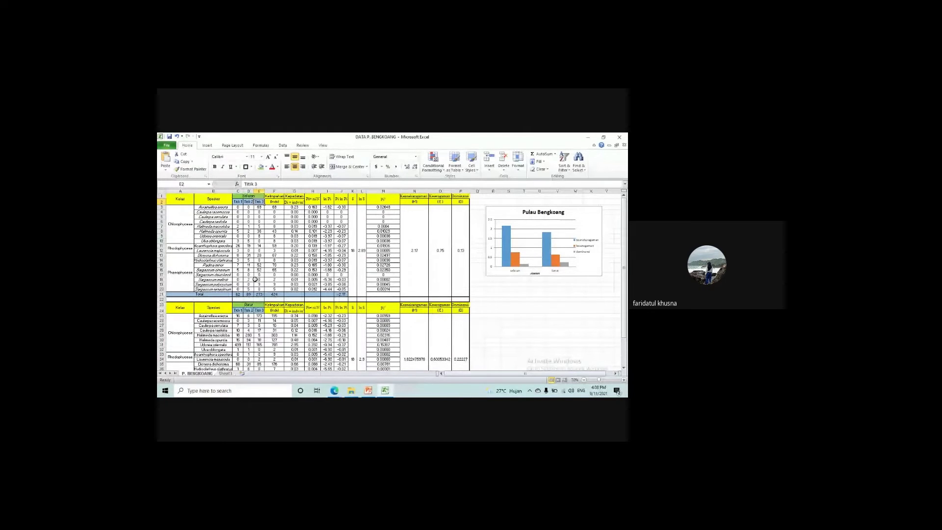
scroll(255, 279, "down", 1)
scroll(255, 278, "up", 1)
left_click(417, 245)
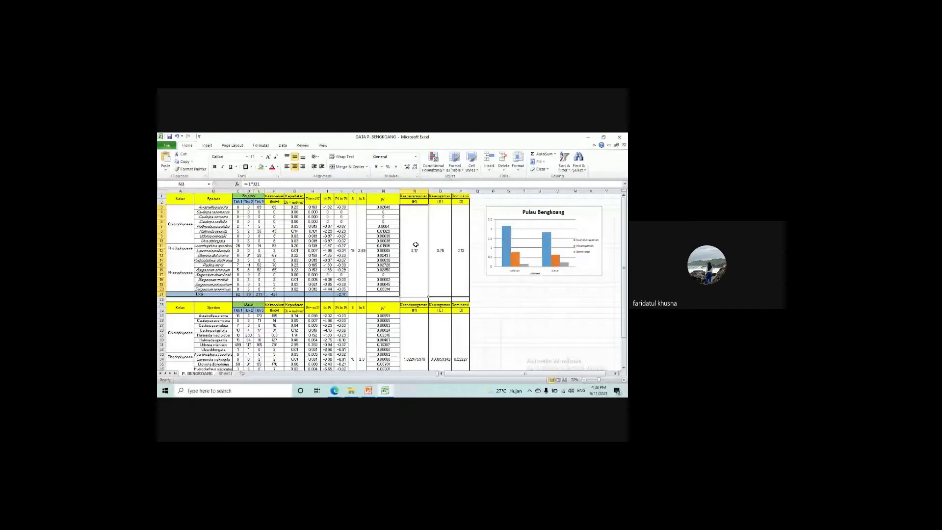
left_click(439, 248)
left_click(459, 243)
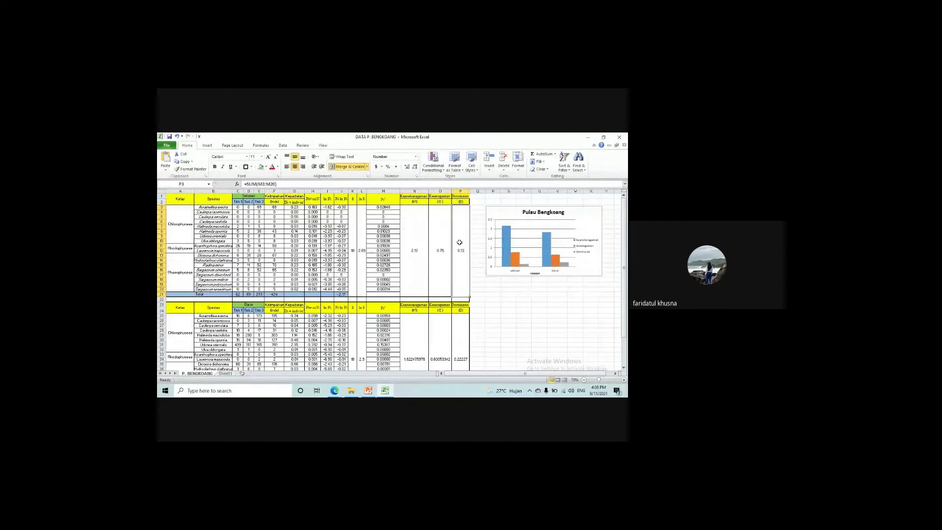
- Switch to the Materi Ekolatan Algae presentation in PowerPoint and run the slide show from slide 17 to the closing slide
mouse_move(369, 393)
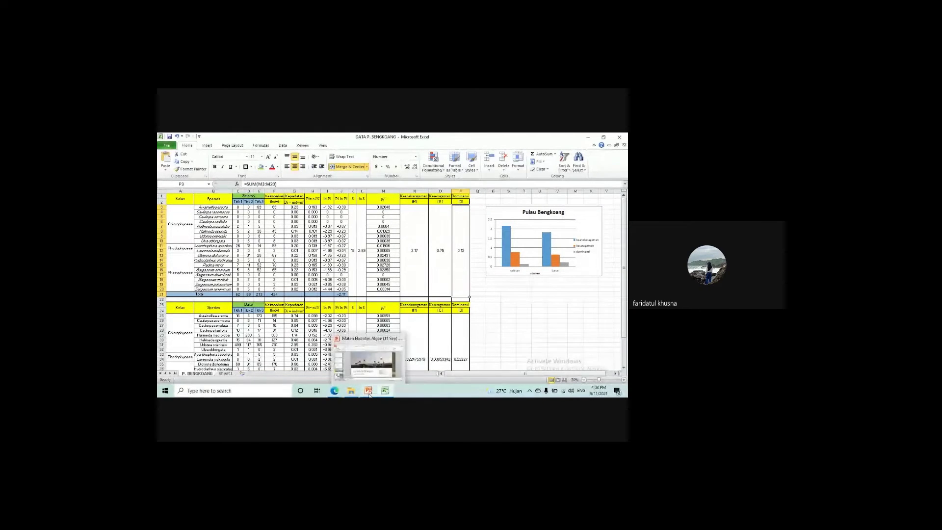
left_click(367, 392)
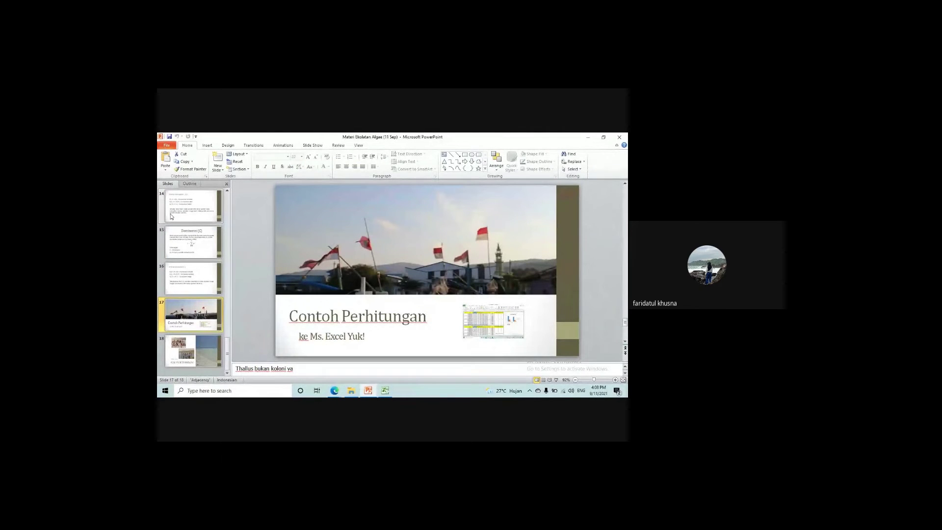
left_click(556, 380)
left_click(549, 364)
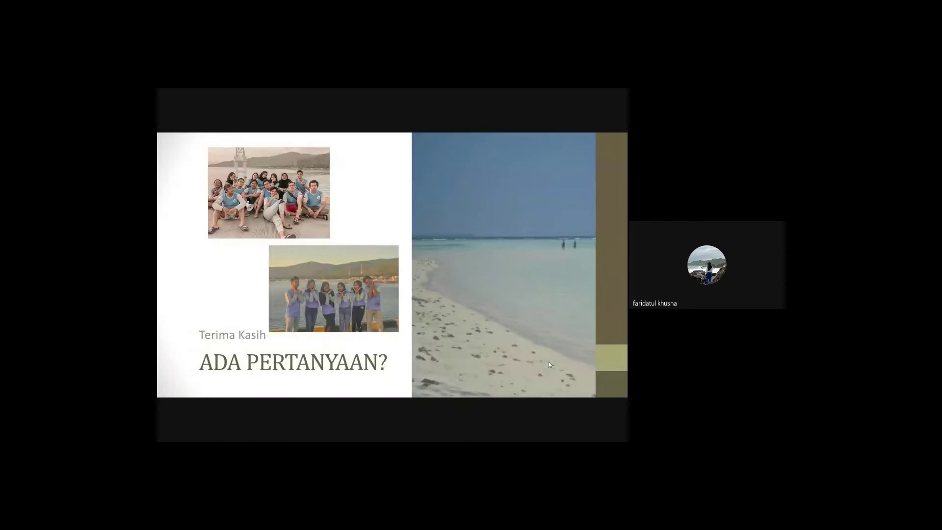